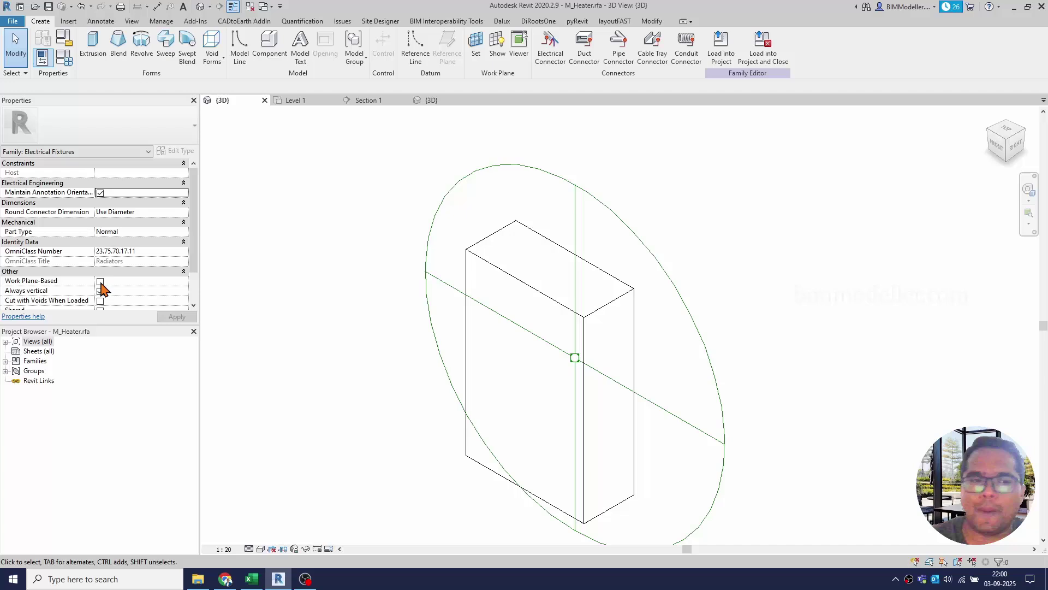
Go to the Level 1 plan and open the Section 1 view through the heater.
scroll(102, 290, down, 2)
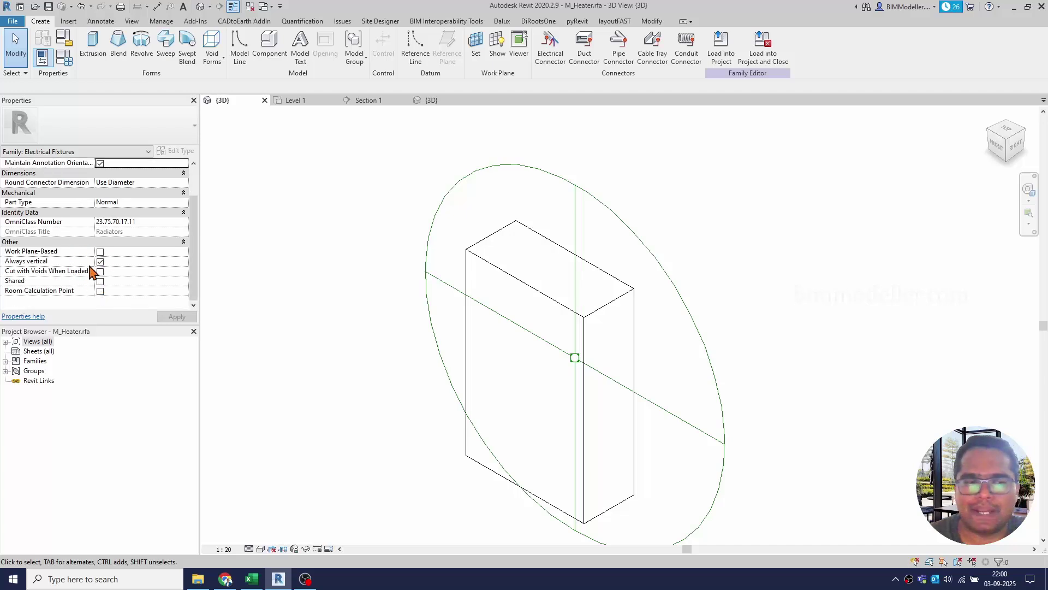
mouse_move(59, 263)
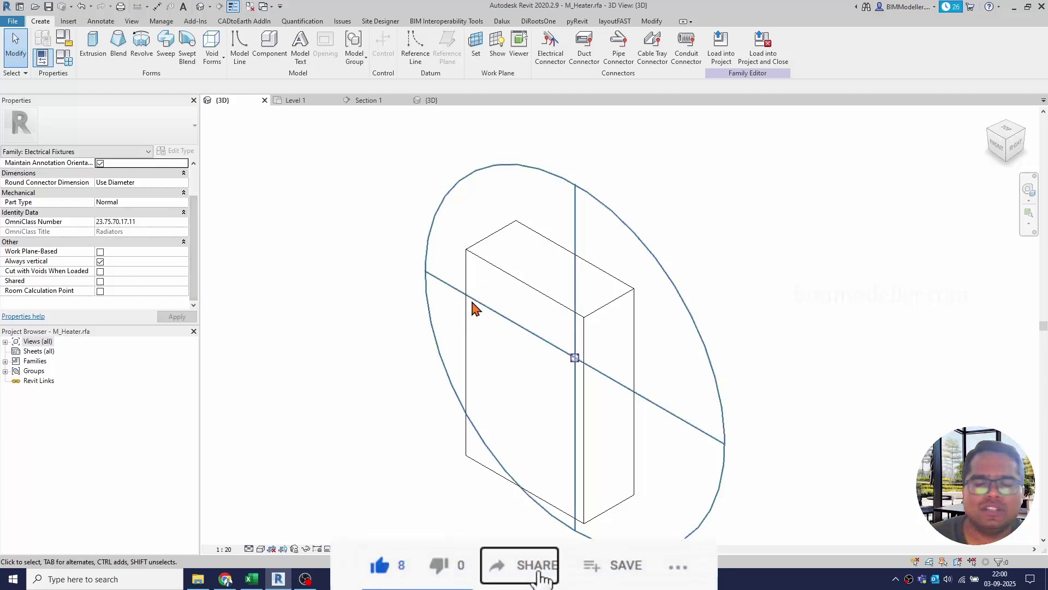
click(290, 101)
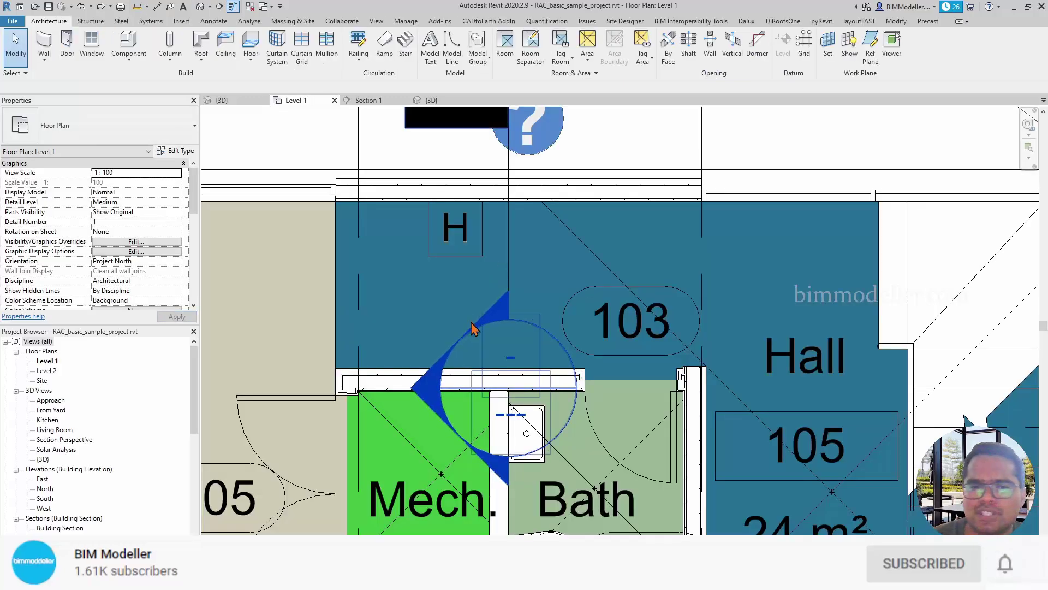
double_click(471, 322)
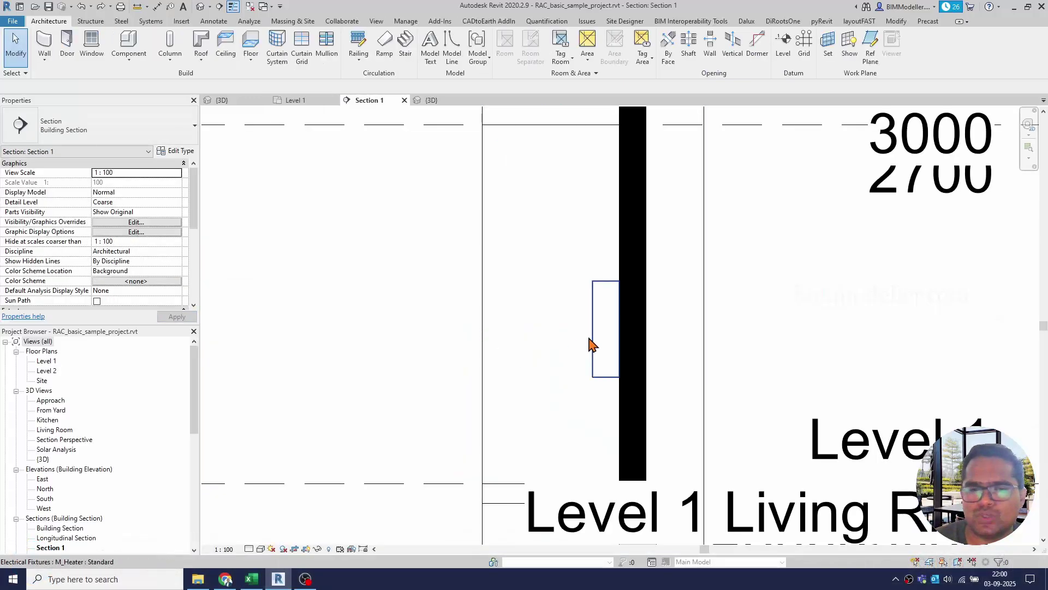
Try rotating the wall heater with RO, then dismiss the can't-rotate error.
click(591, 343)
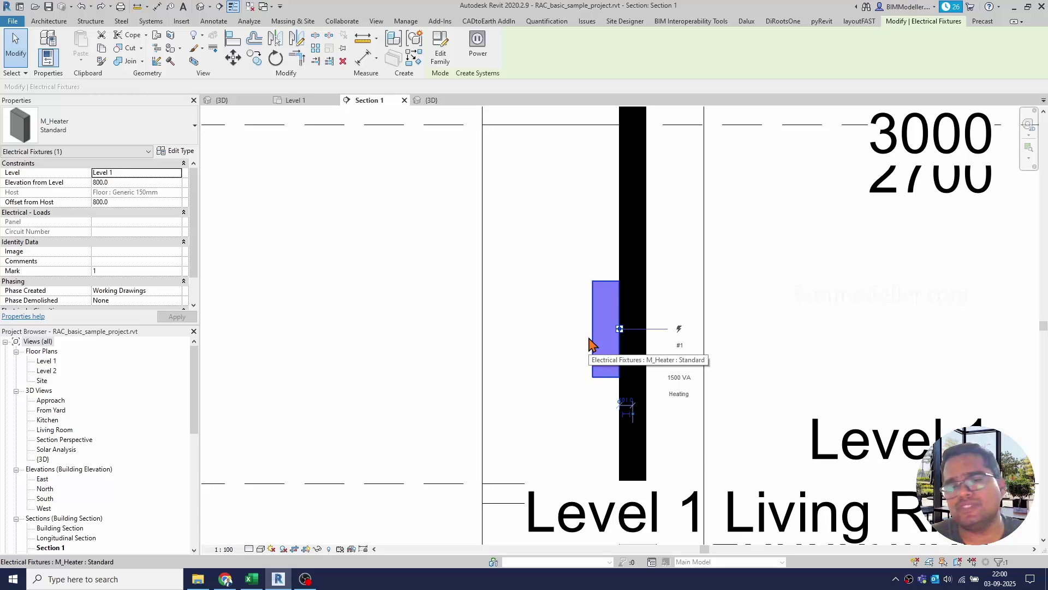
key(r)
key(o)
click(536, 410)
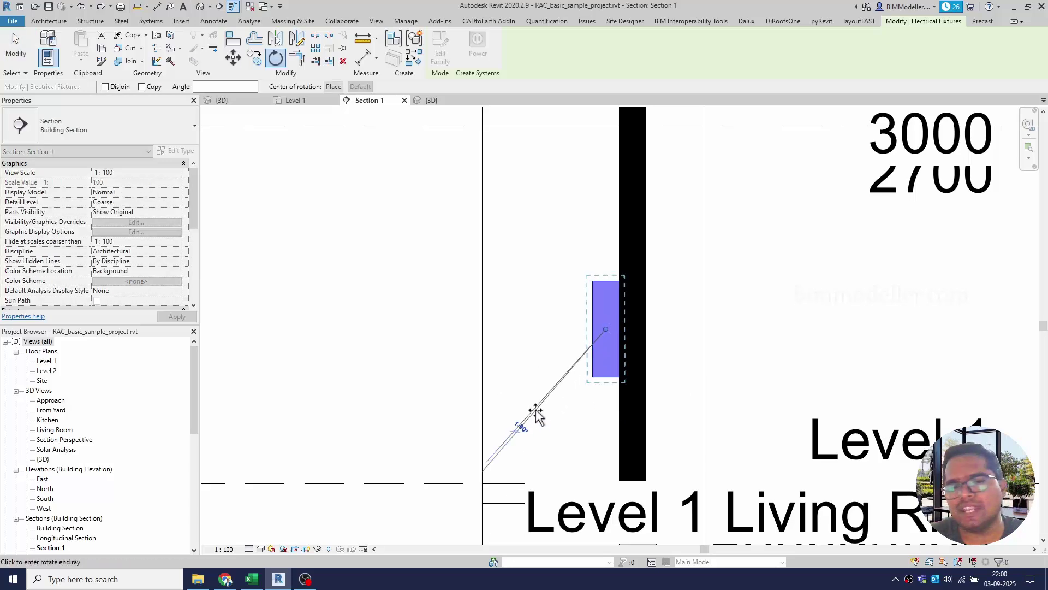
click(539, 423)
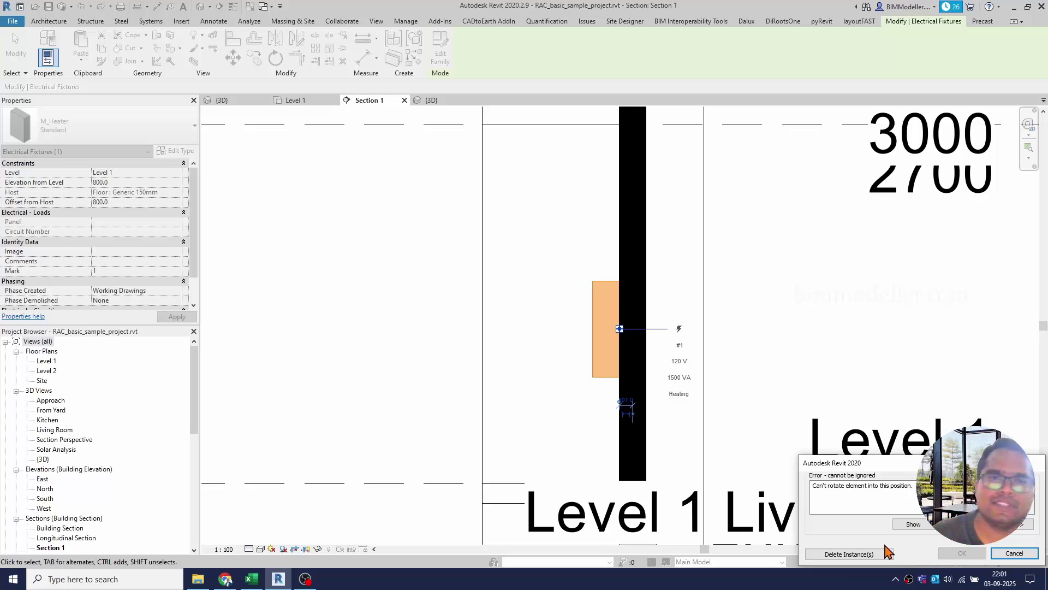
click(884, 552)
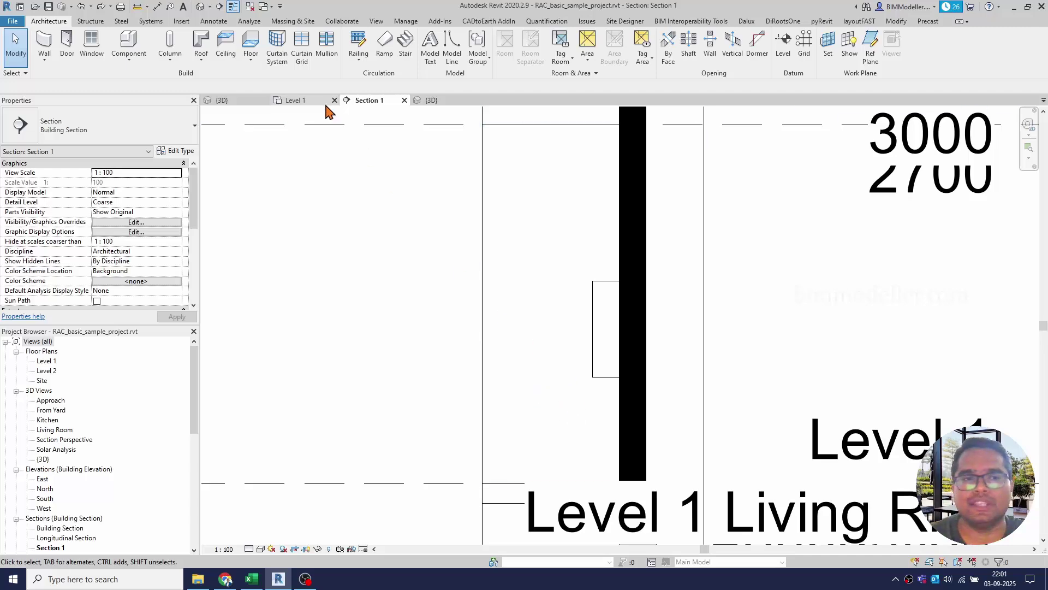
In the M_Heater family's 3D view, tick Work Plane-Based.
click(313, 105)
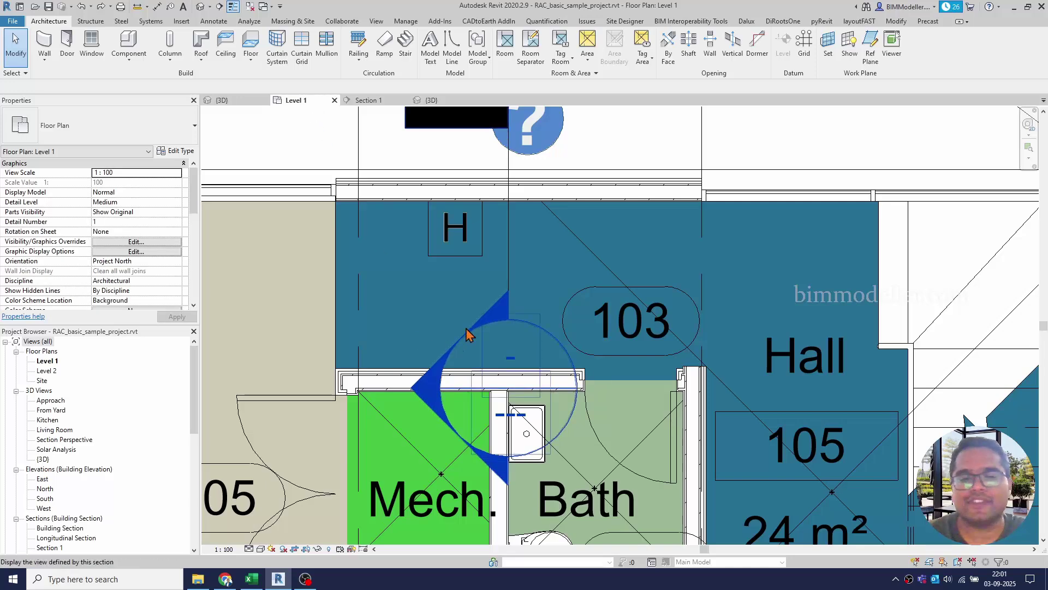
click(240, 102)
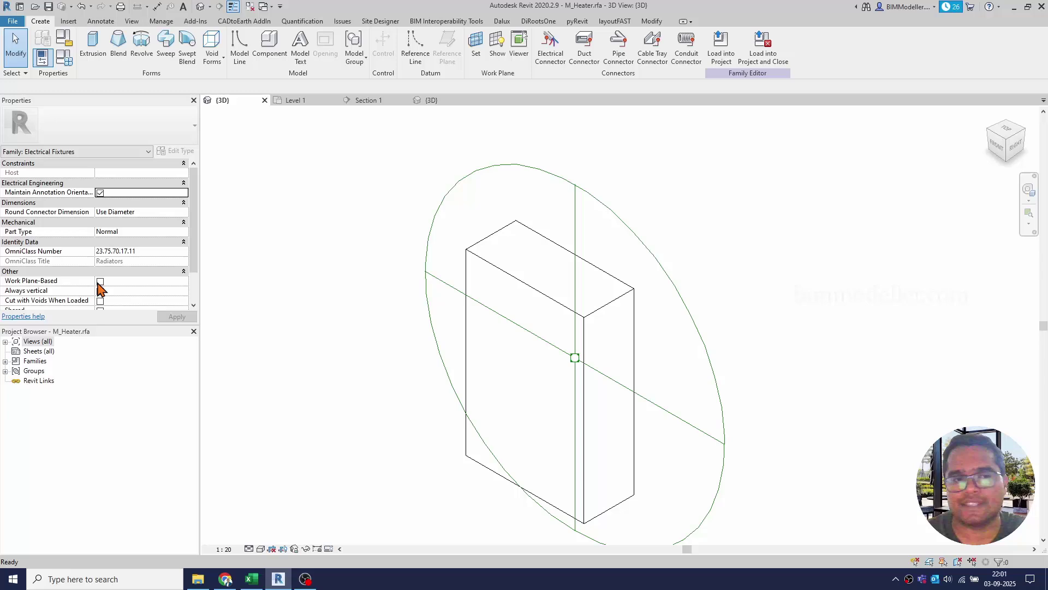
click(100, 281)
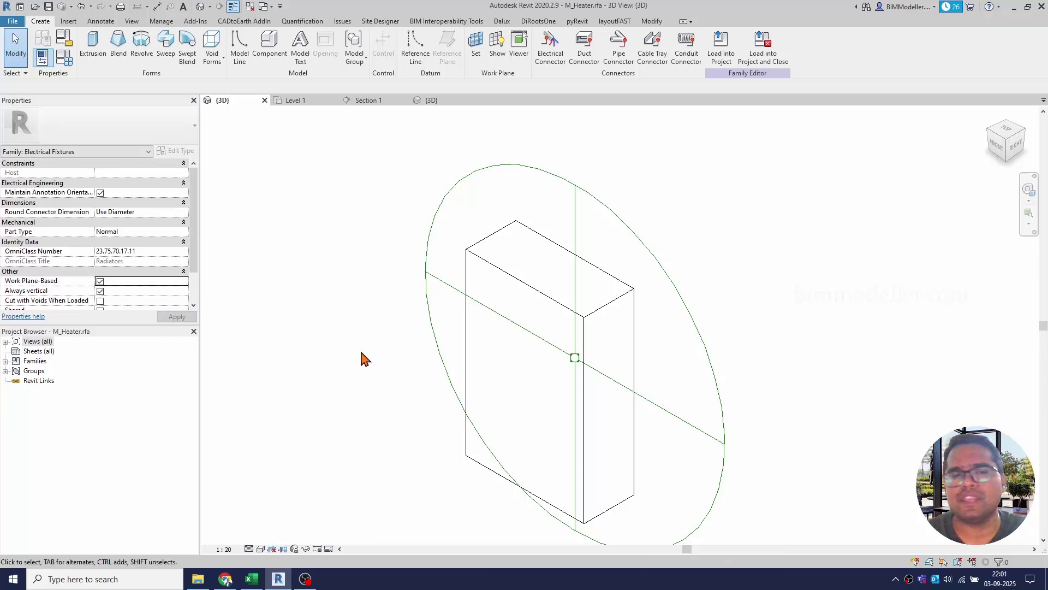
Load M_Heater into the project, overwriting the existing version and its parameter values.
scroll(360, 359, down, 1)
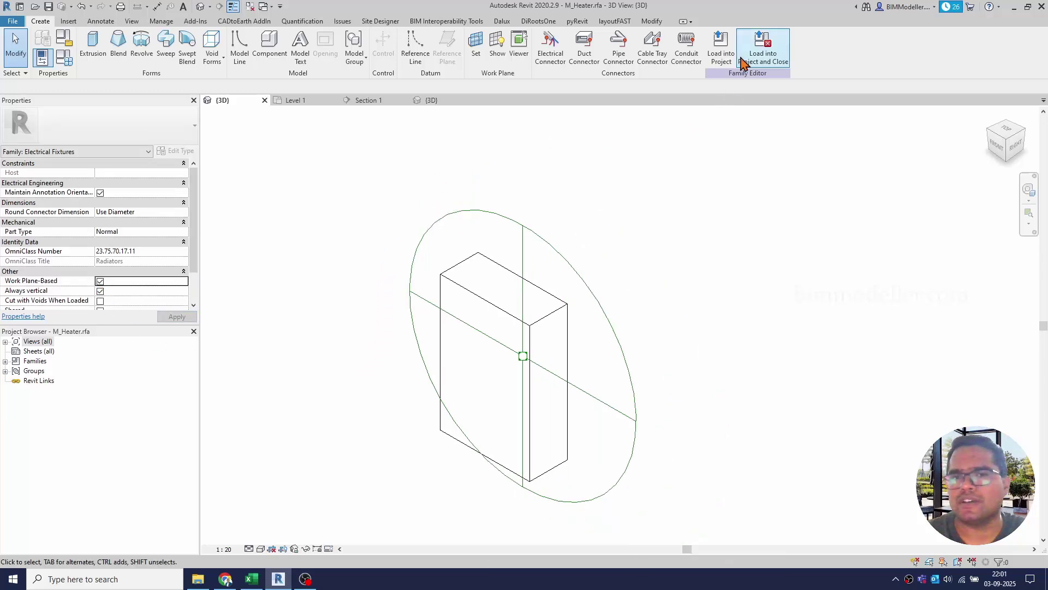
click(721, 45)
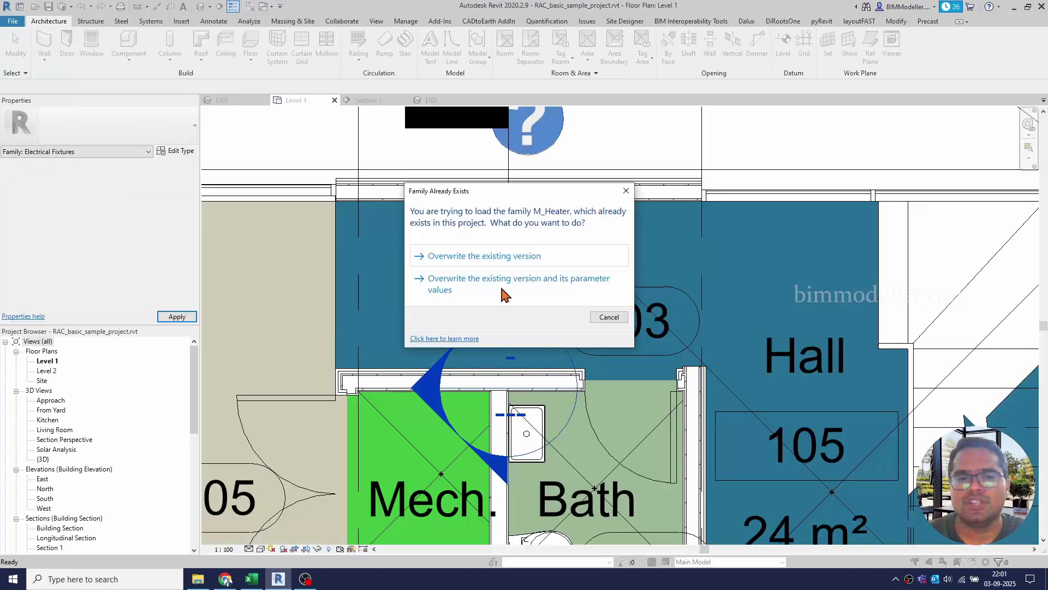
click(503, 294)
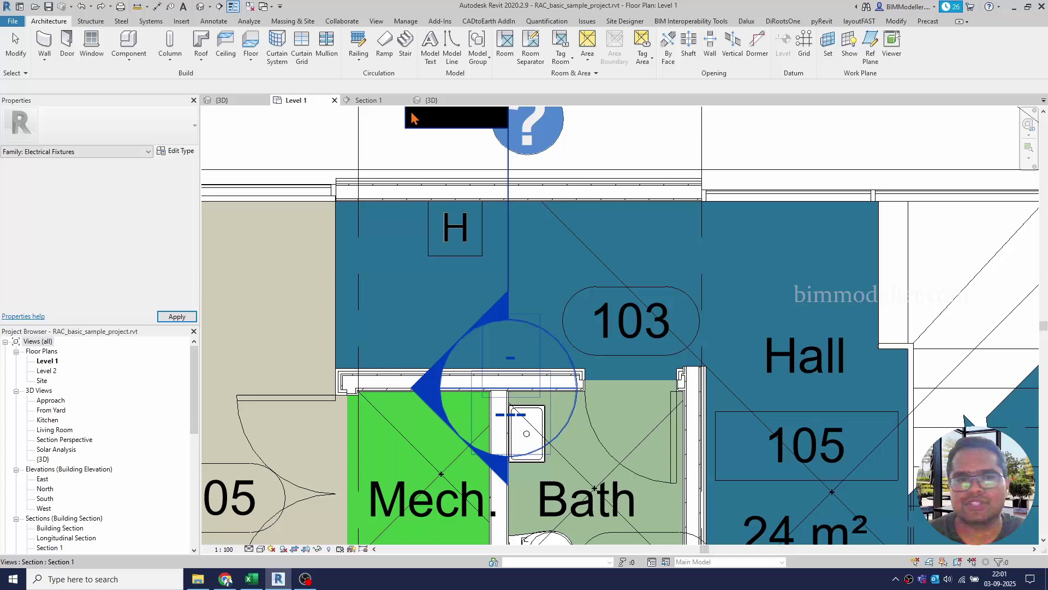
In the project's 3D view, start placing M_Heater (CM) with Offset from Host 0.
click(428, 100)
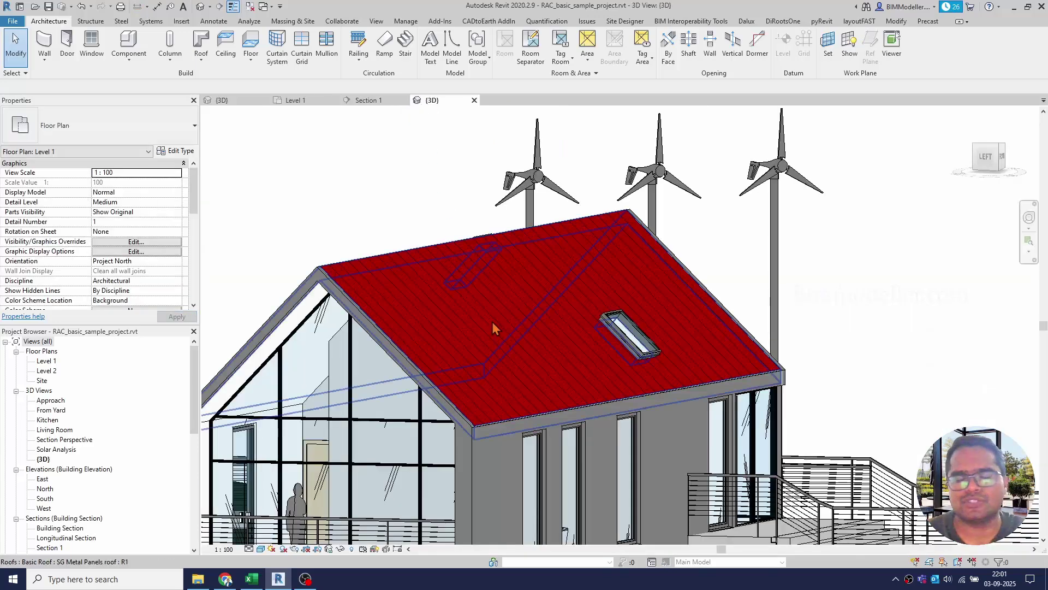
key(c)
key(m)
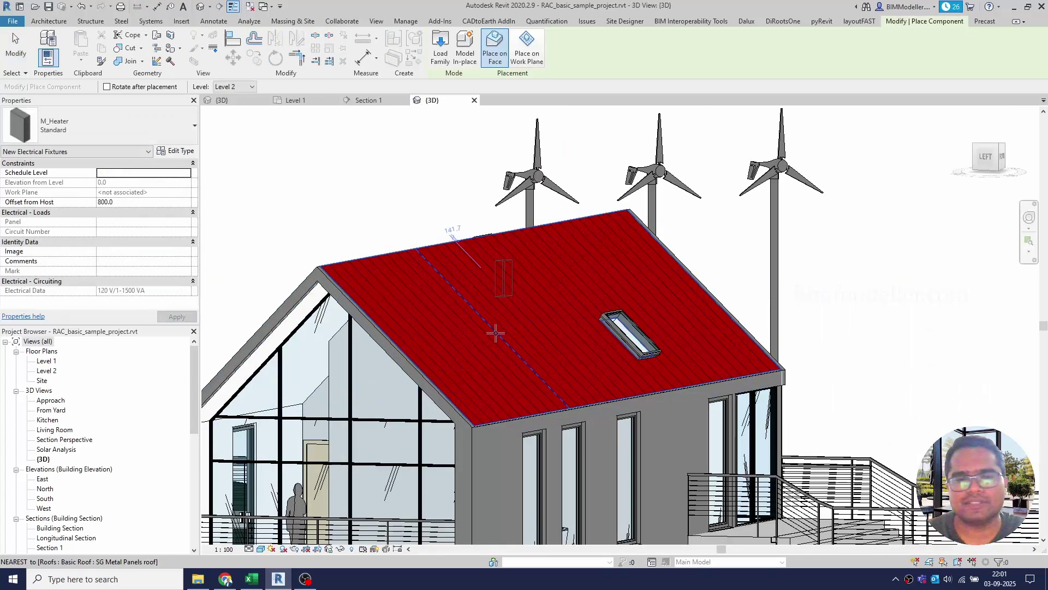
shift+middle_drag(494, 330, 526, 355)
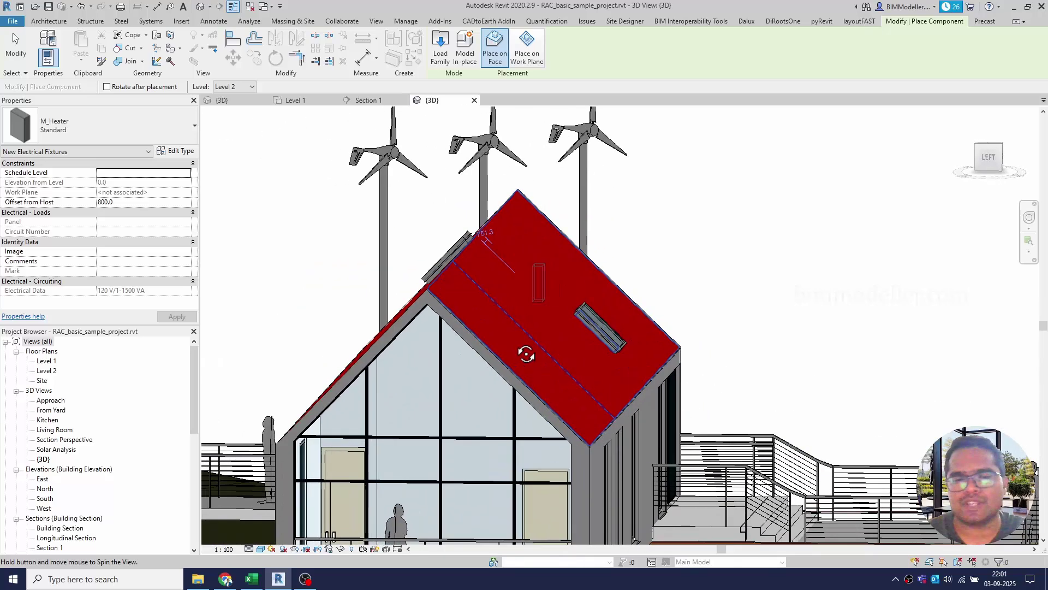
click(152, 202)
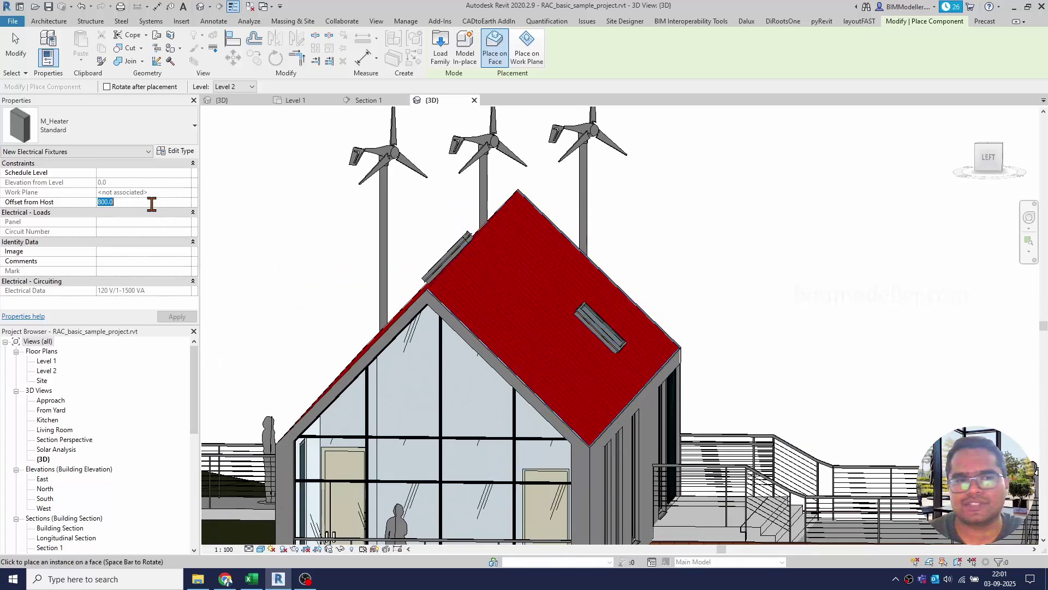
text(0)
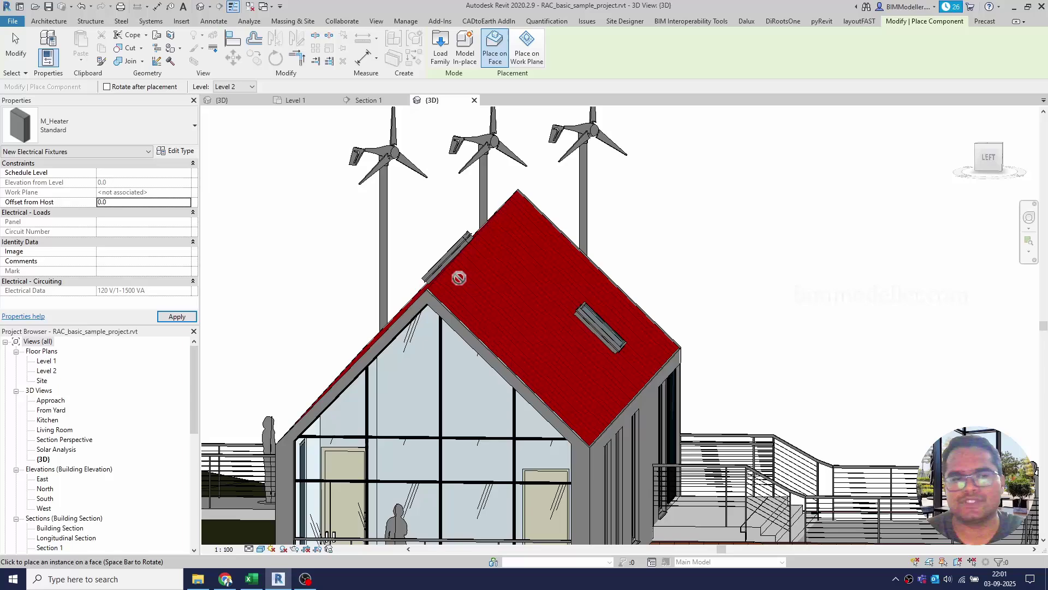
Zoom close to the red roof, place a heater on the slope, and exit placement.
scroll(502, 290, up, 3)
scroll(501, 289, up, 5)
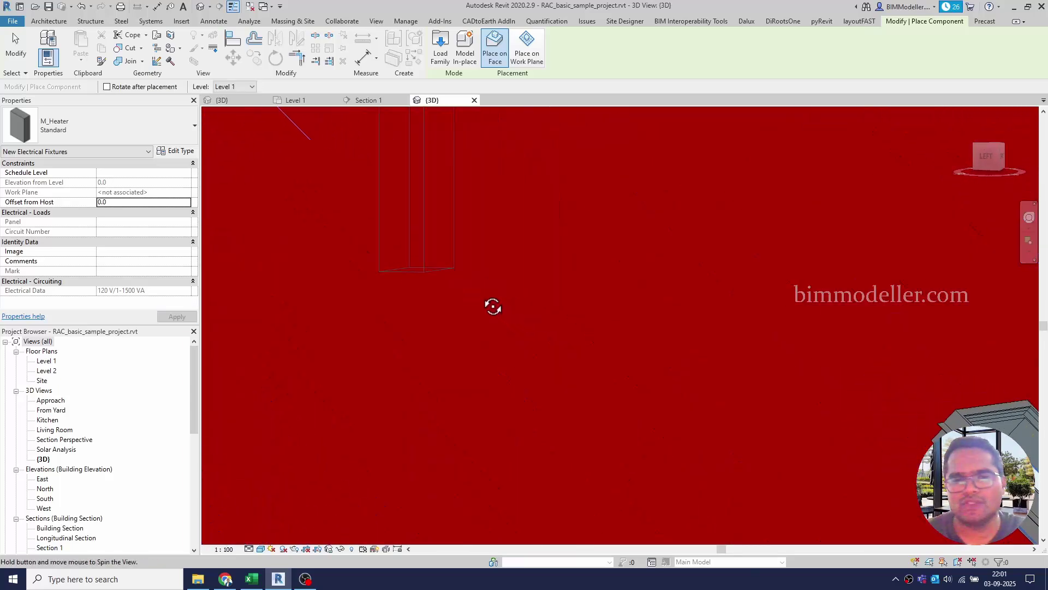
shift+middle_drag(491, 304, 547, 318)
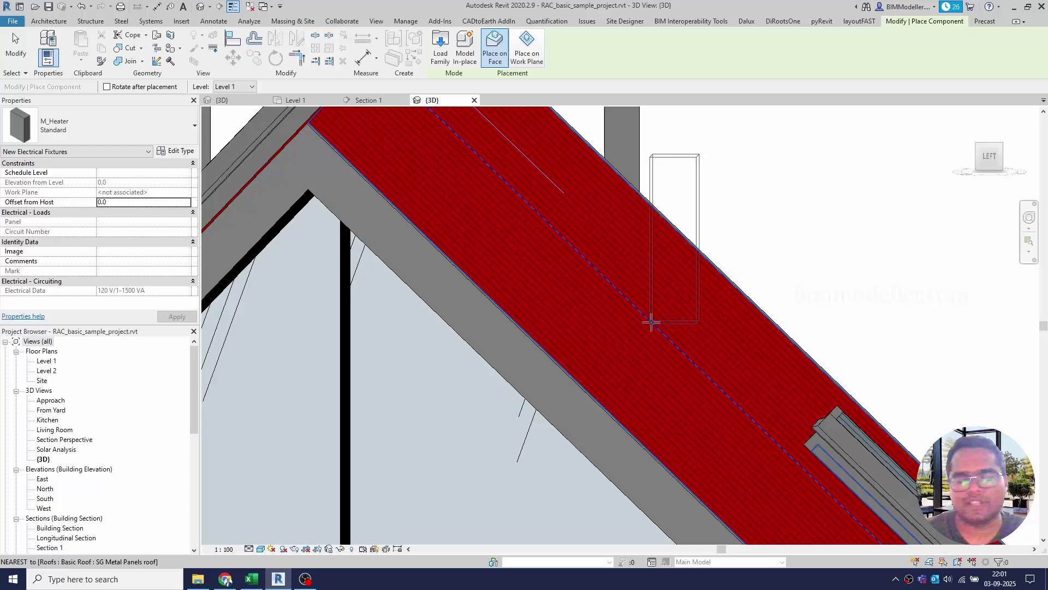
click(655, 329)
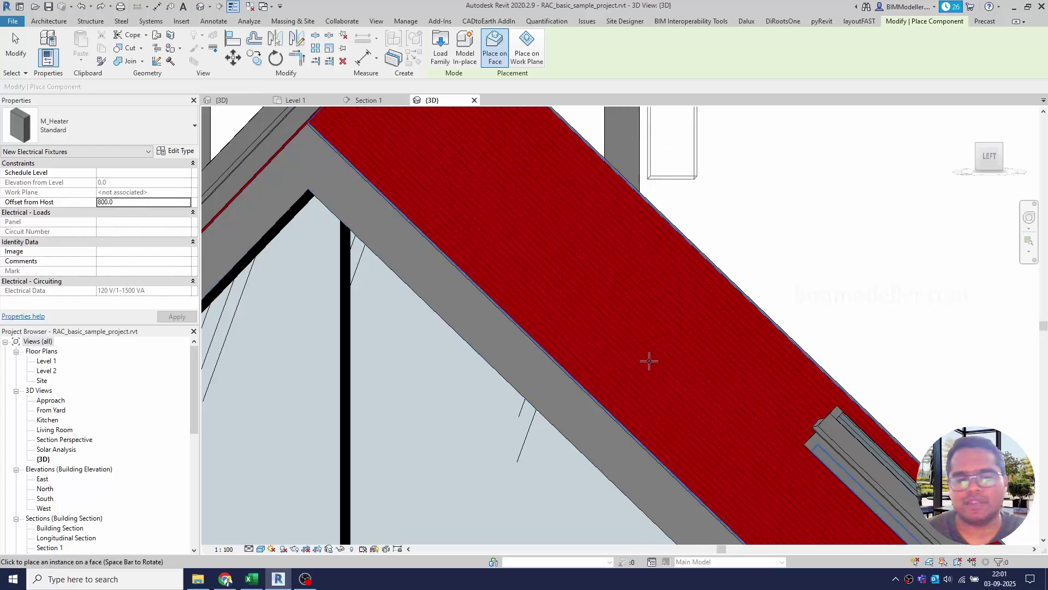
key(Escape)
key(Escape)
scroll(652, 369, down, 4)
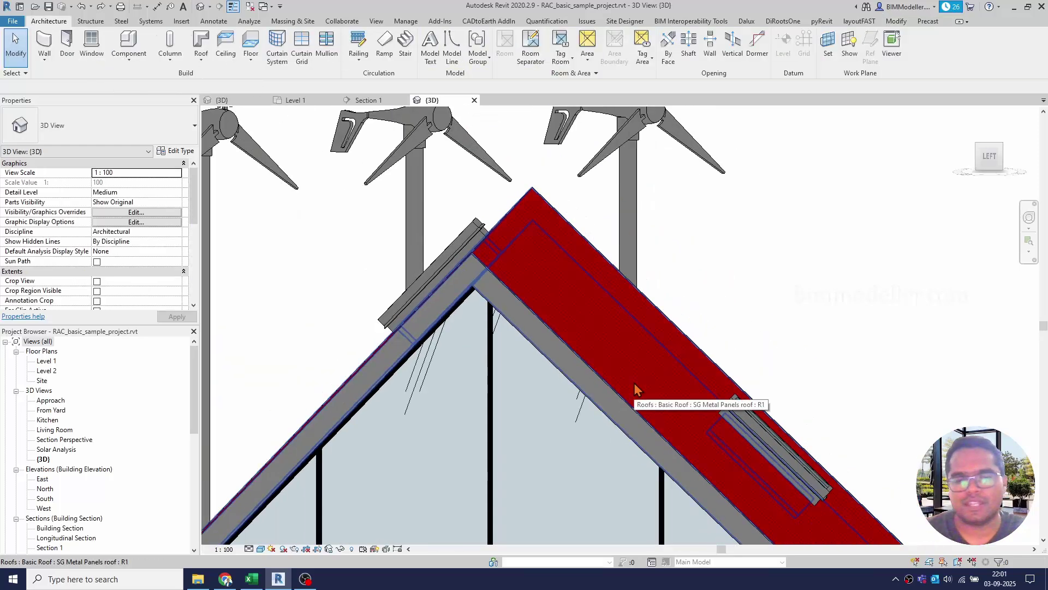
key(Return)
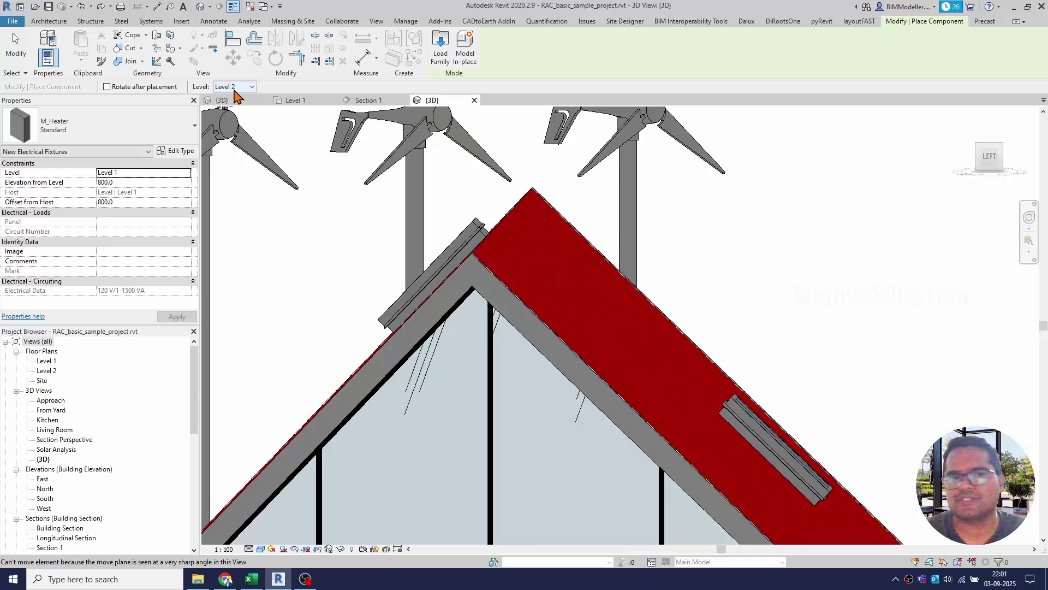
key(Escape)
key(Escape)
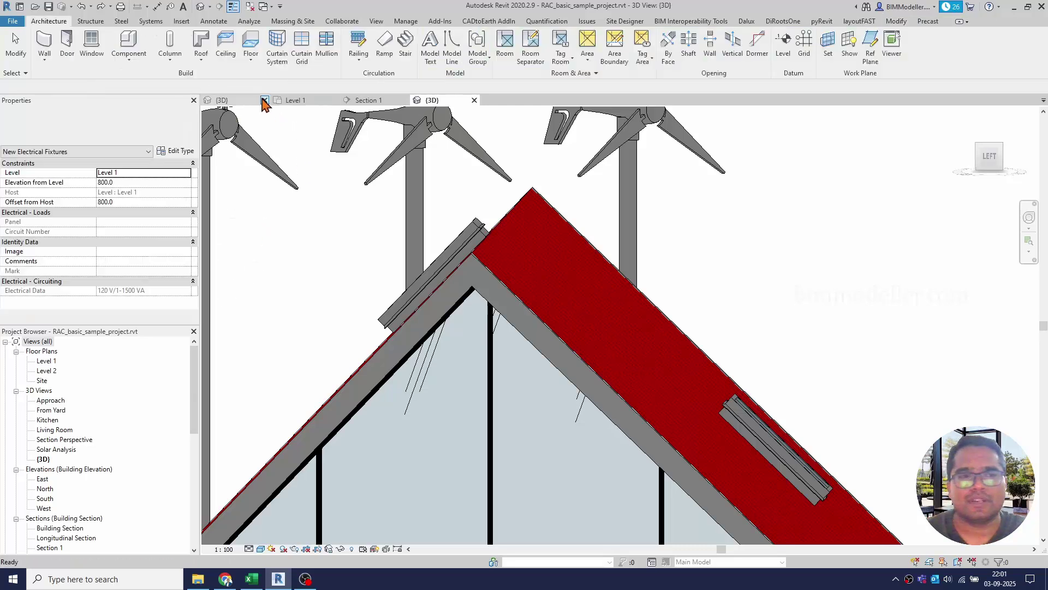
Turn off Always vertical in M_Heater and reload it, overwriting existing version and parameter values.
click(245, 101)
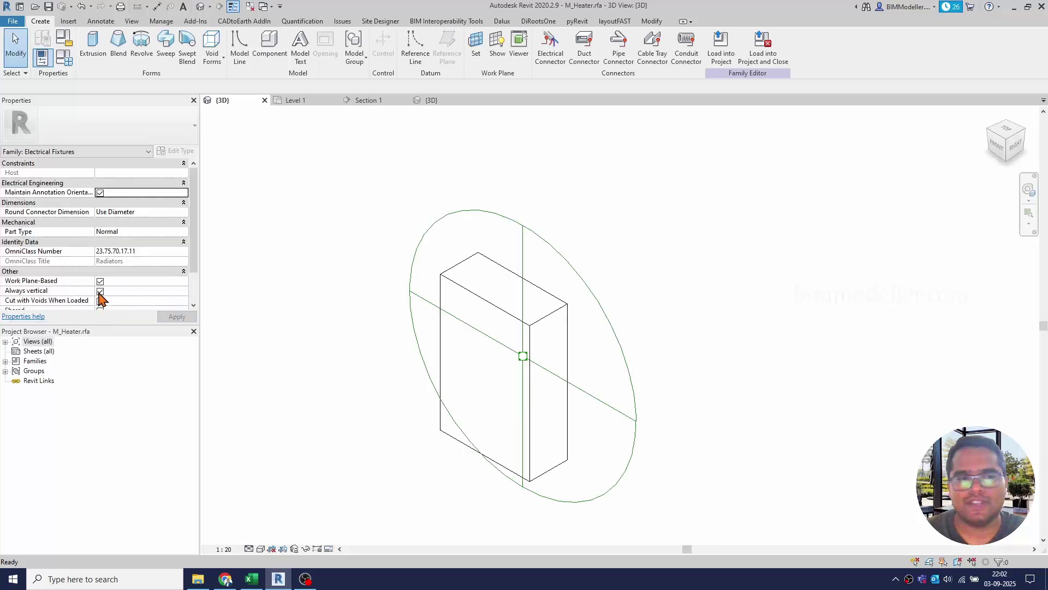
click(100, 291)
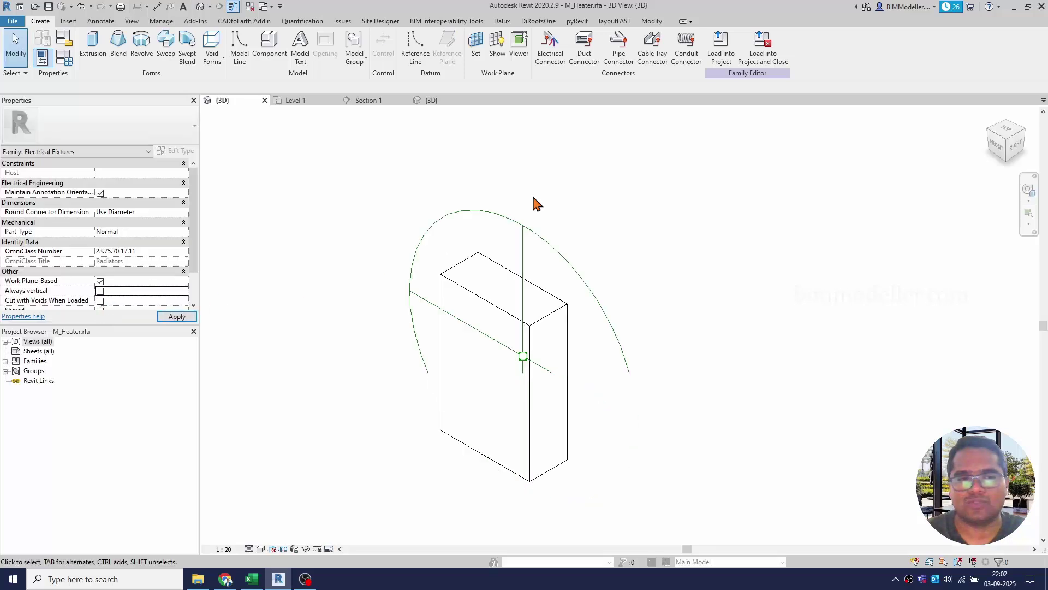
click(722, 52)
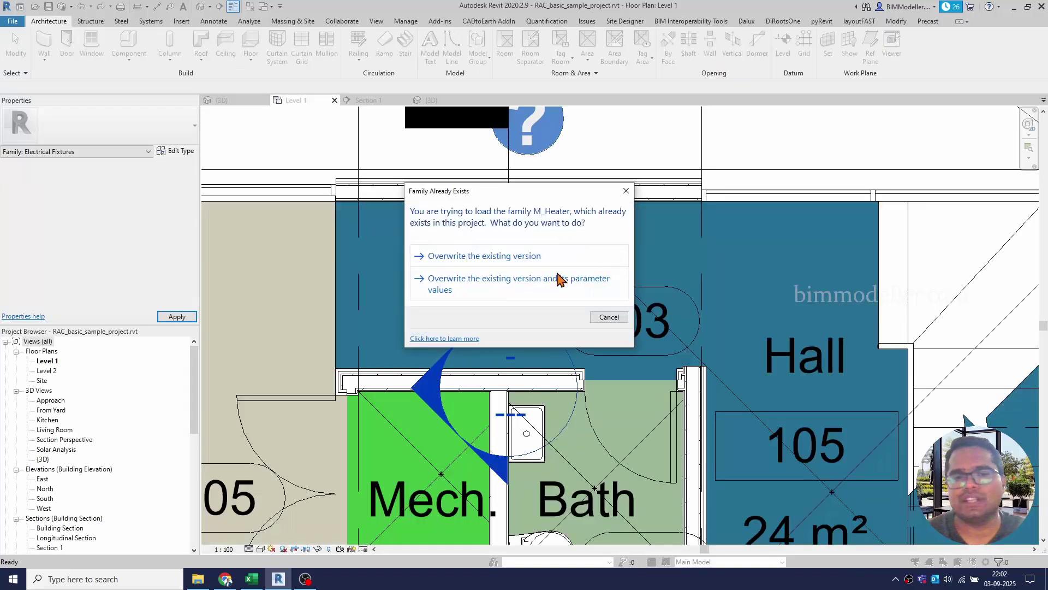
click(559, 280)
Back in the 3D roof view, set Offset from Host to 0.0 and look down on the roof.
click(429, 100)
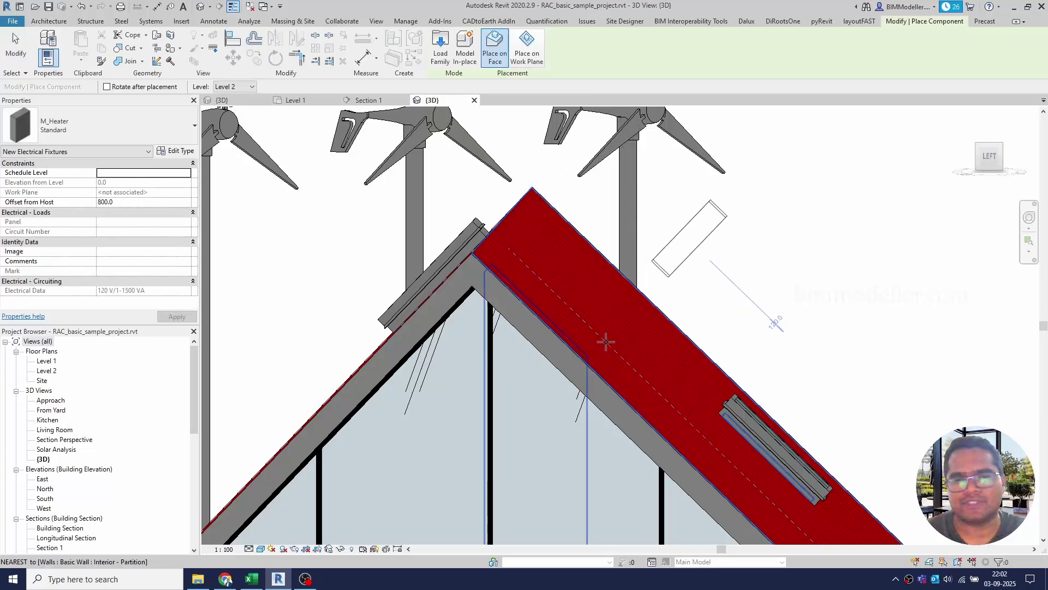
click(160, 201)
text(0.0)
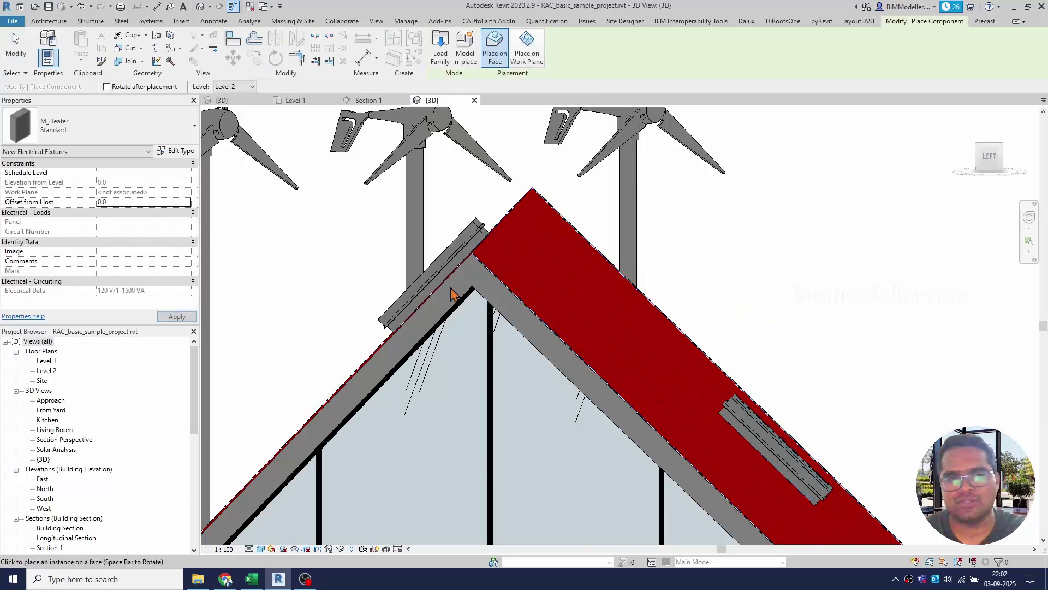
shift+middle_drag(624, 351, 468, 351)
Finish heater placement on the red roof and return to the M_Heater family's 3D view.
key(Escape)
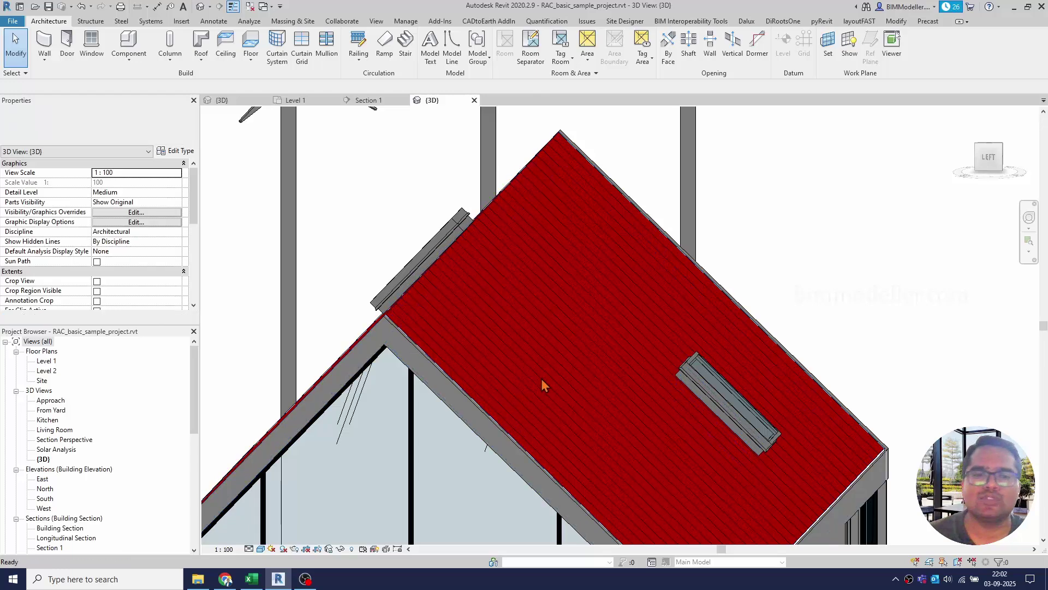
scroll(551, 386, up, 2)
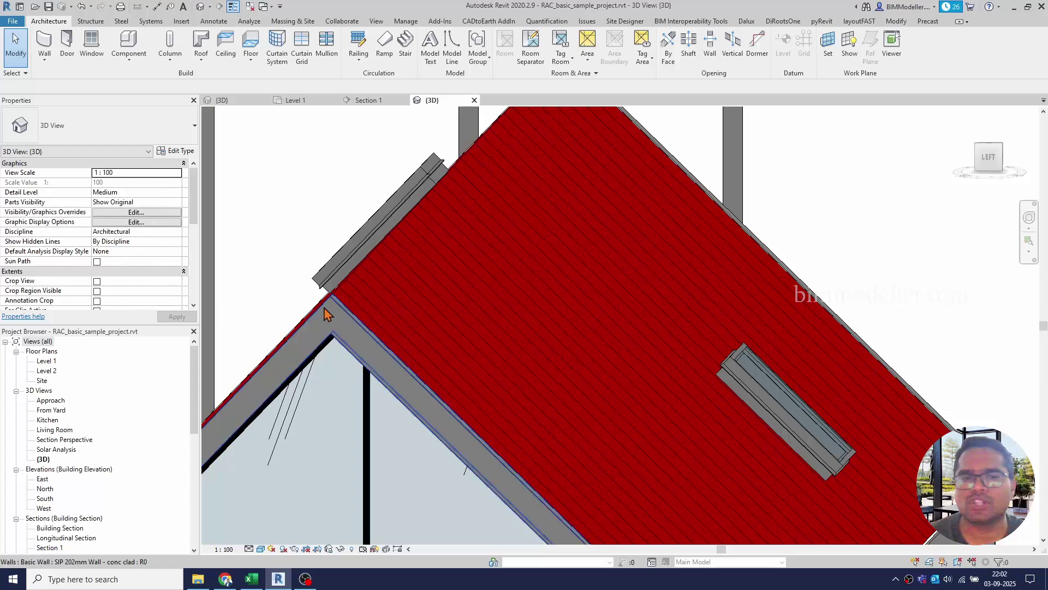
click(229, 100)
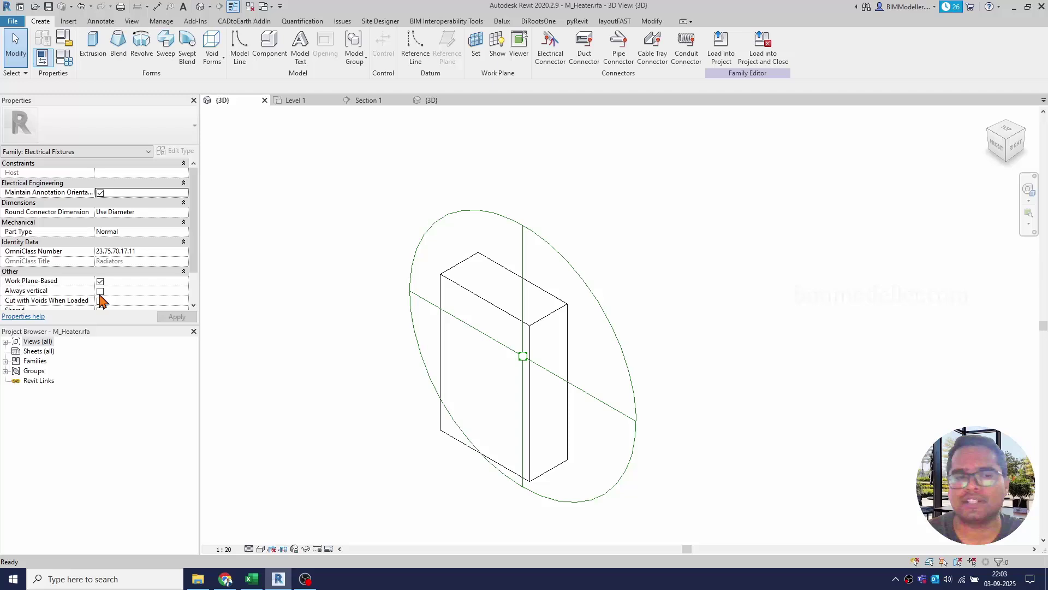
scroll(101, 300, down, 3)
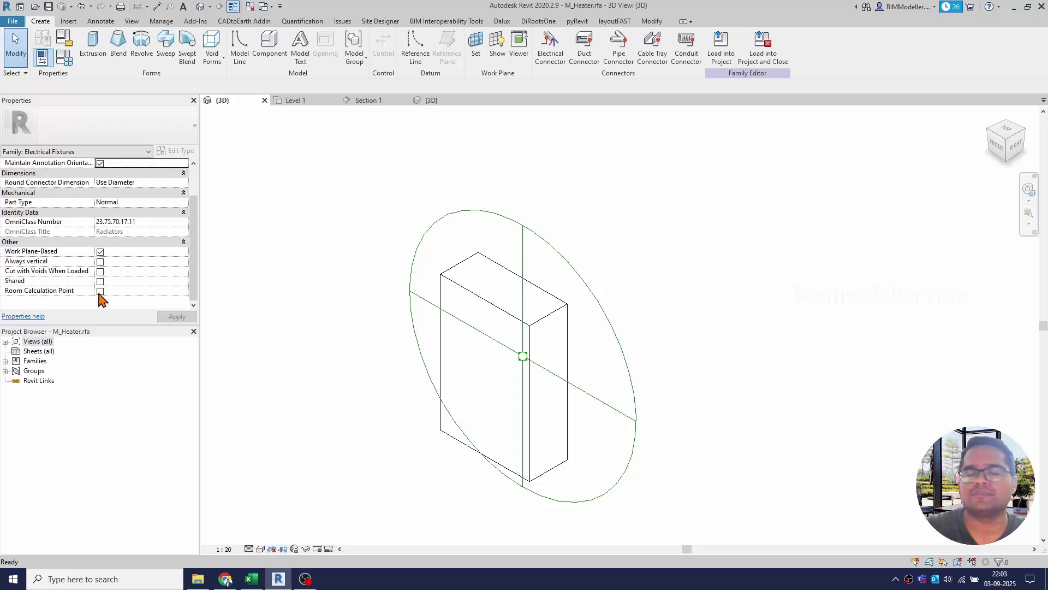